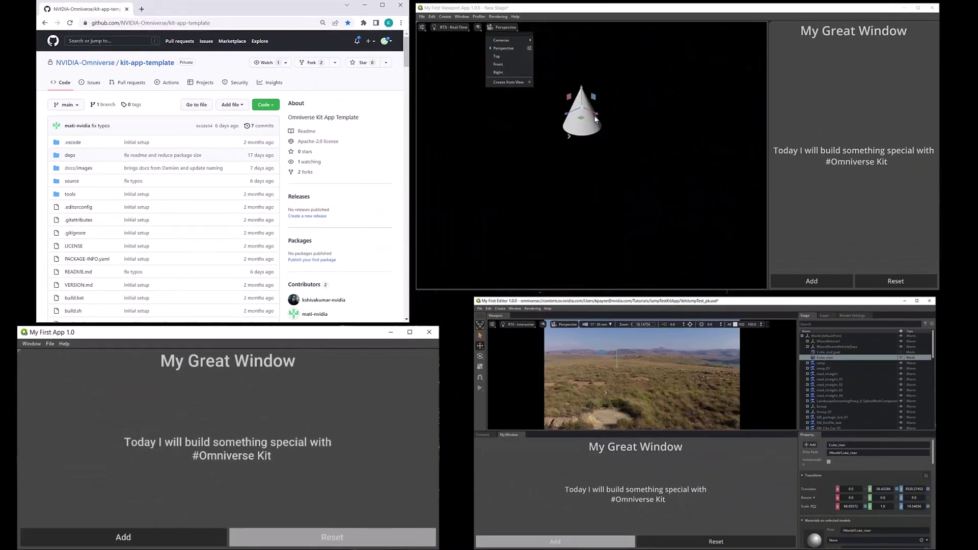
- Drag the cone to a new spot, then switch to Top view and slide it right along X
left_click(596, 118)
mouse_move(595, 118)
left_mouse_down()
mouse_move(639, 137)
mouse_move(587, 117)
mouse_move(587, 74)
mouse_move(591, 136)
mouse_move(595, 106)
left_mouse_up()
left_click(507, 27)
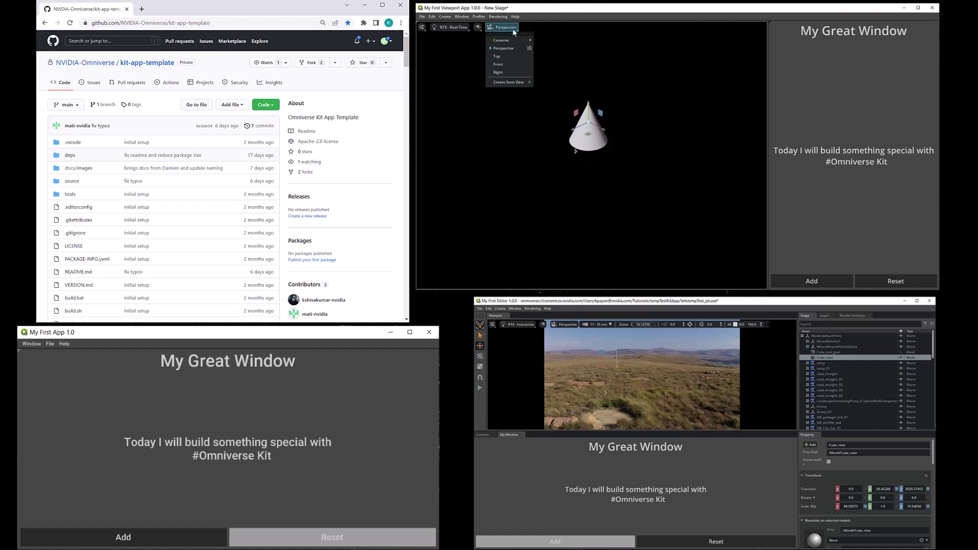
left_click(497, 56)
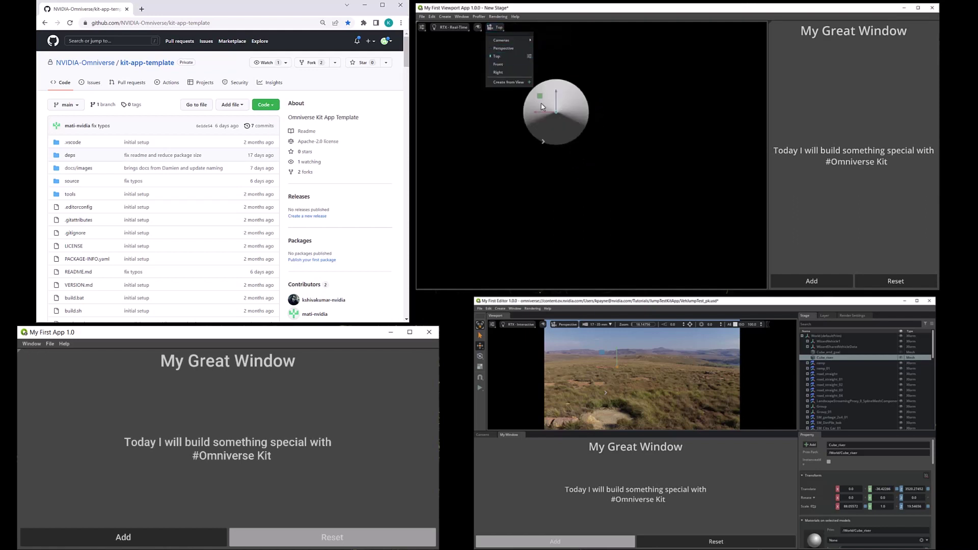
left_click_drag(537, 113, 594, 111)
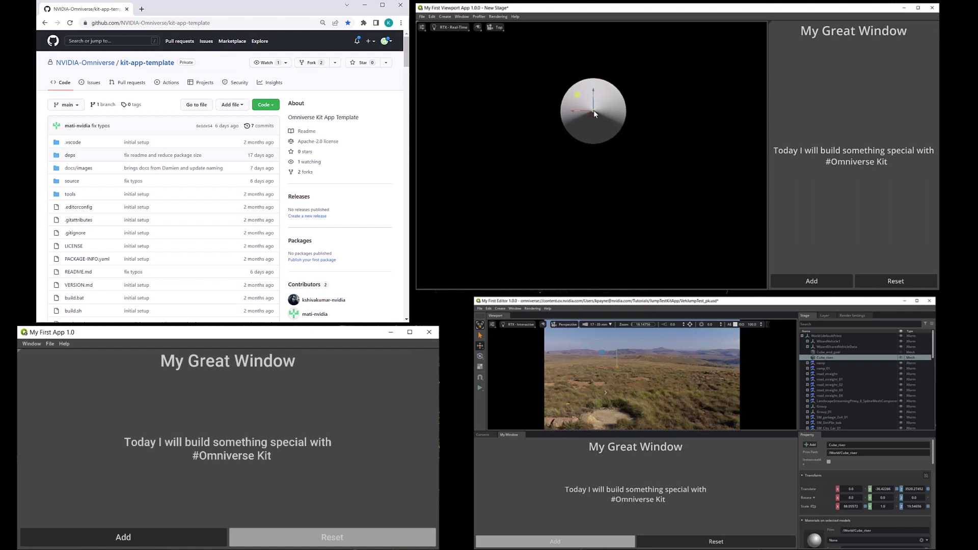
- Switch back to the Perspective camera and move the cone up and to the right
left_click(500, 29)
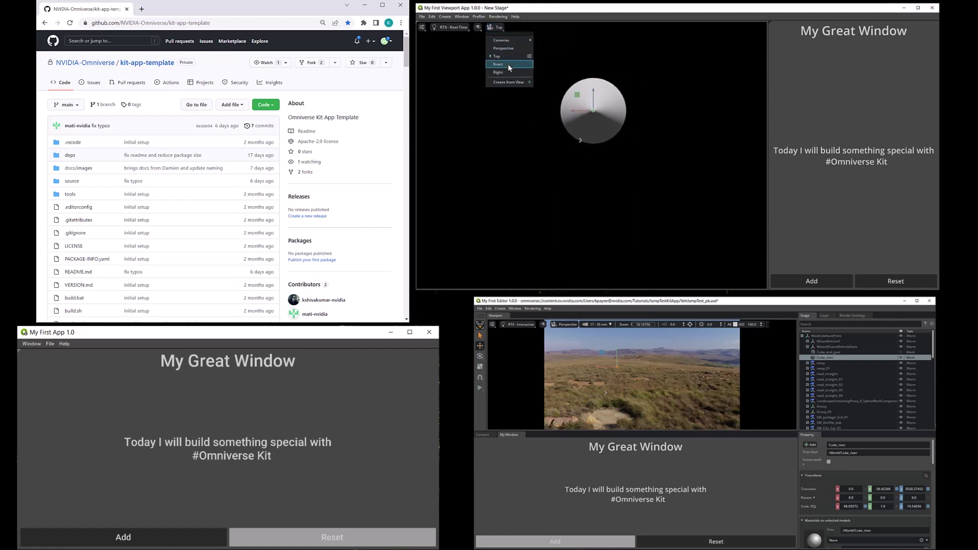
left_click(507, 49)
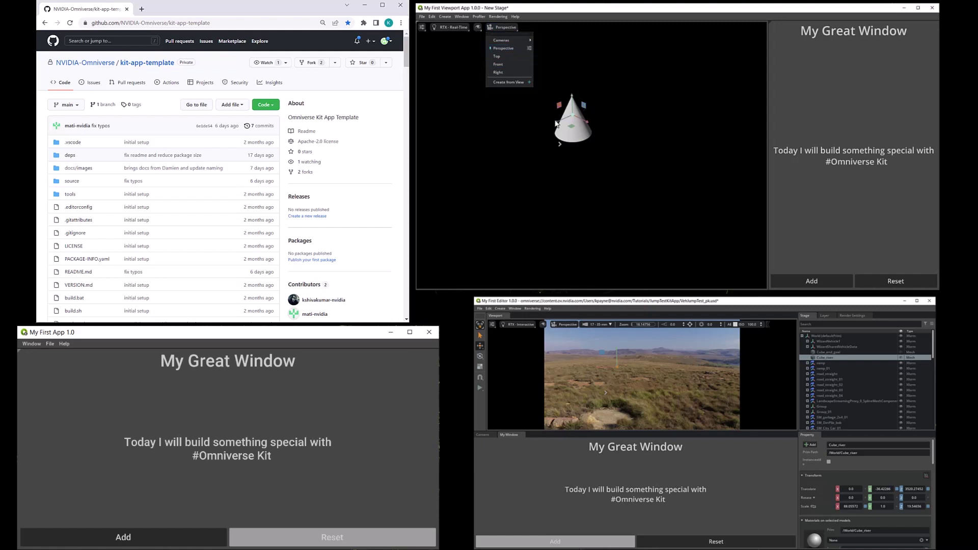
left_click_drag(573, 119, 607, 176)
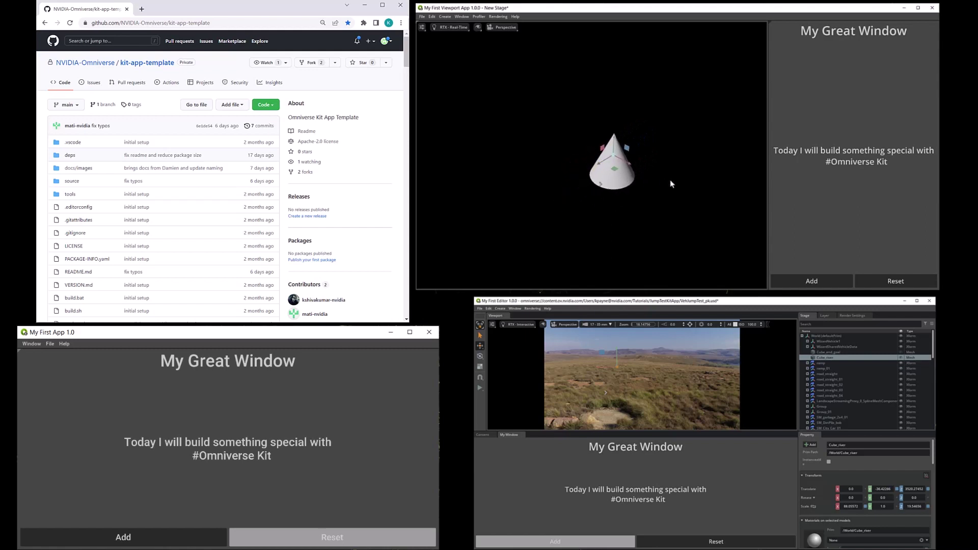
- Return to the Top camera and move the cone straight down
left_click(512, 27)
left_click(509, 55)
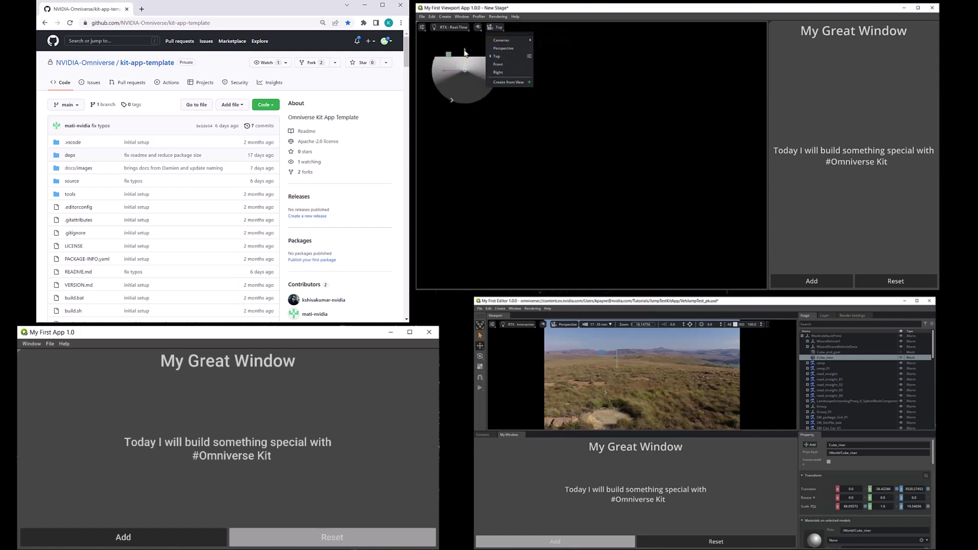
left_click_drag(465, 52, 595, 148)
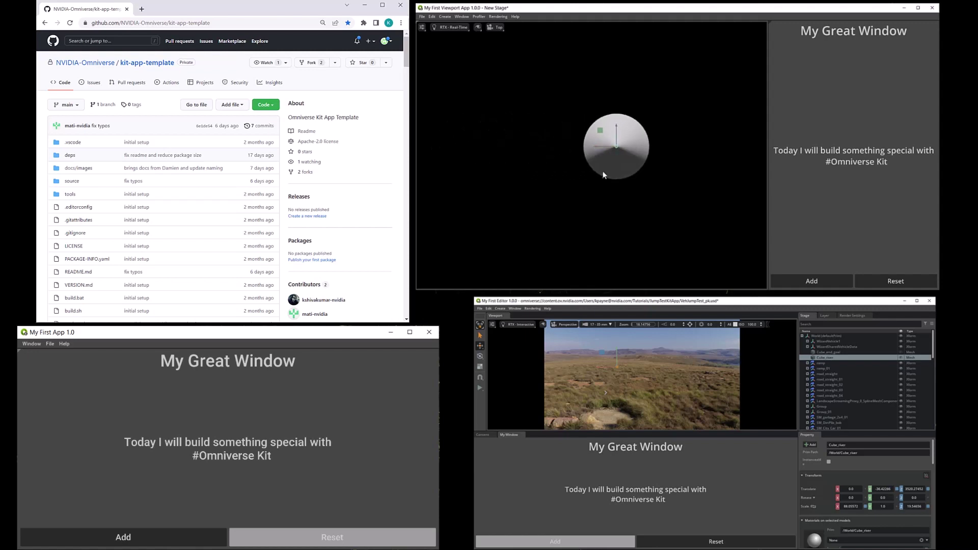
- Turn on move snapping and nudge the cone left and upward into place
mouse_move(604, 178)
left_click(615, 185)
mouse_move(600, 148)
left_mouse_down()
mouse_move(547, 146)
mouse_move(597, 148)
left_mouse_up()
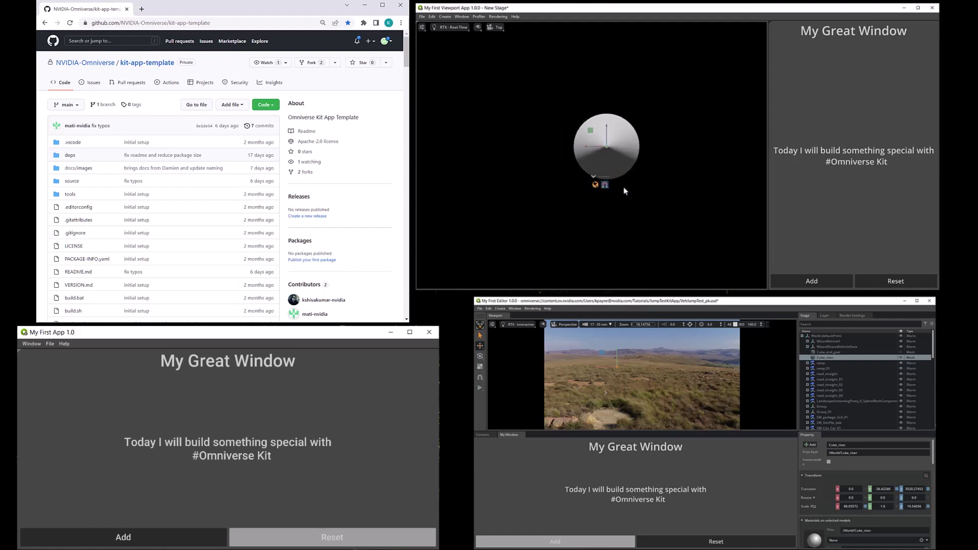
left_click_drag(607, 125, 606, 101)
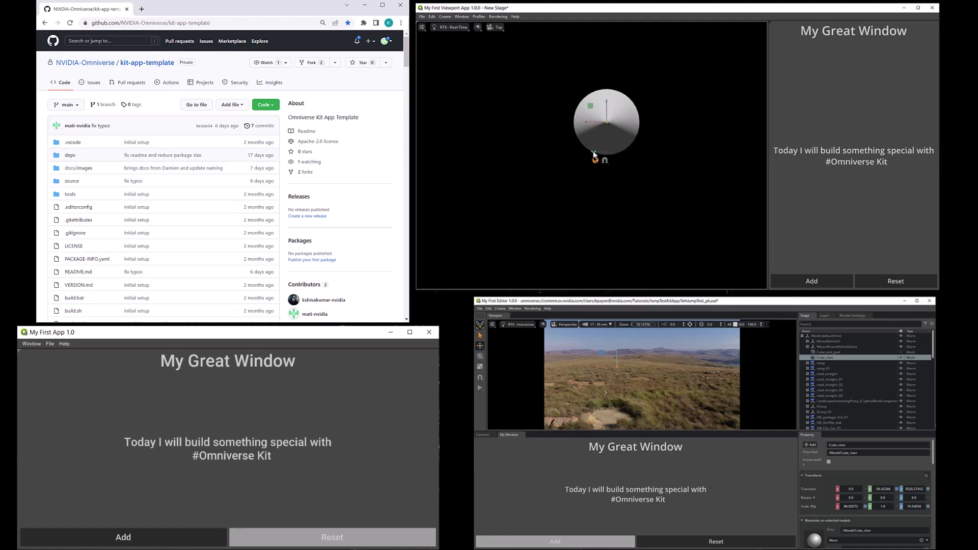
mouse_move(587, 122)
left_mouse_down()
mouse_move(536, 122)
mouse_move(597, 123)
left_mouse_up()
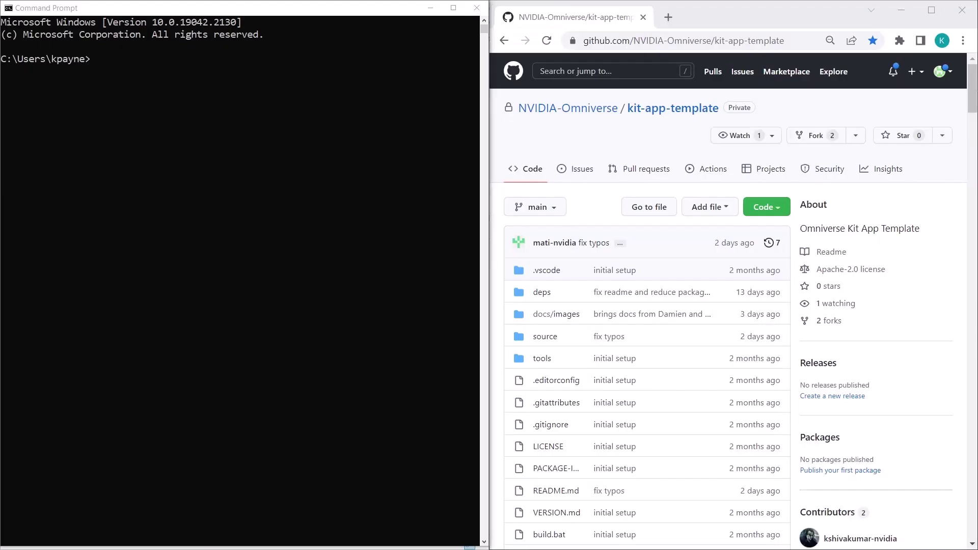
- Change the prompt to C:\kit_app_template_tutorial and enter 'git clone' there
left_click(201, 272)
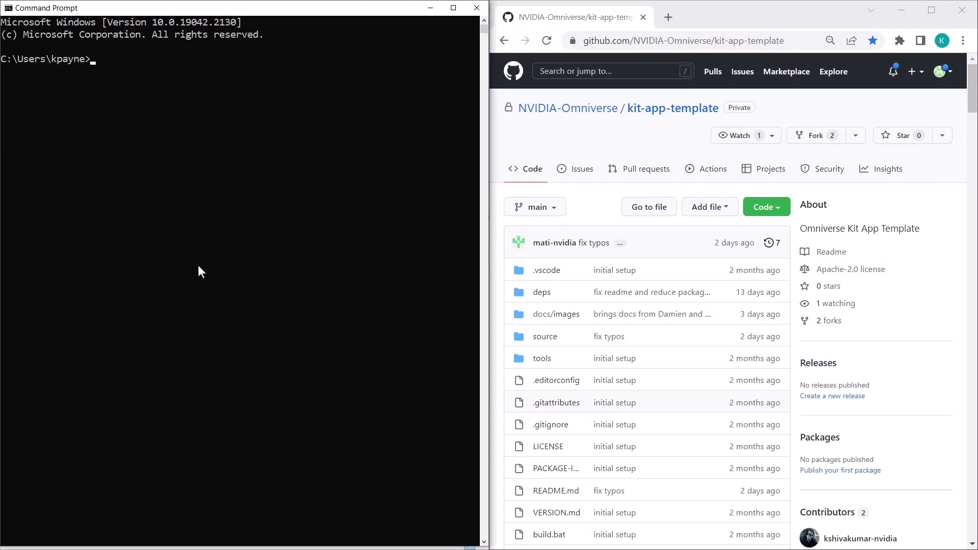
type("cd")
type("C:\\kit_app_template_tutorial")
key("Return")
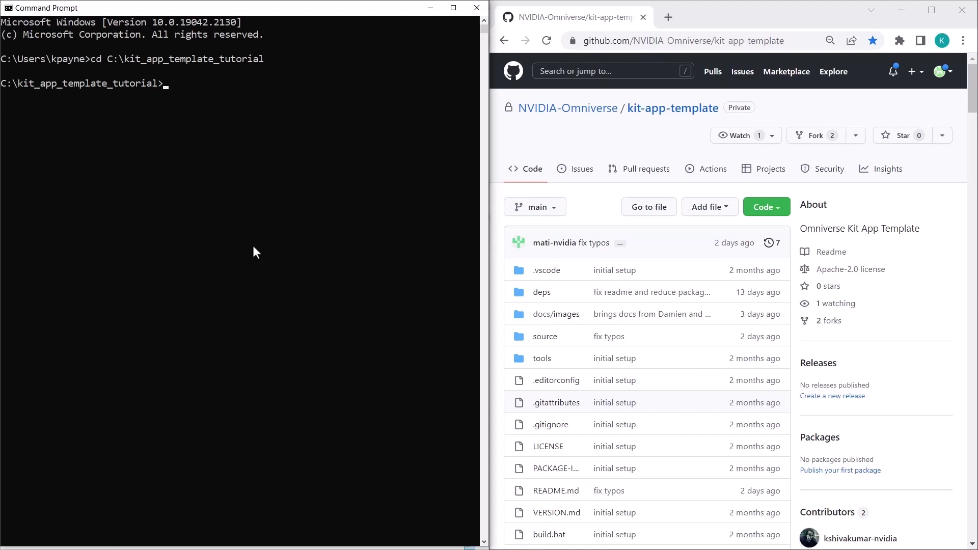
type("git clone")
- Clone kit-app-template with its copied HTTPS URL and also download the repository ZIP
left_click(785, 210)
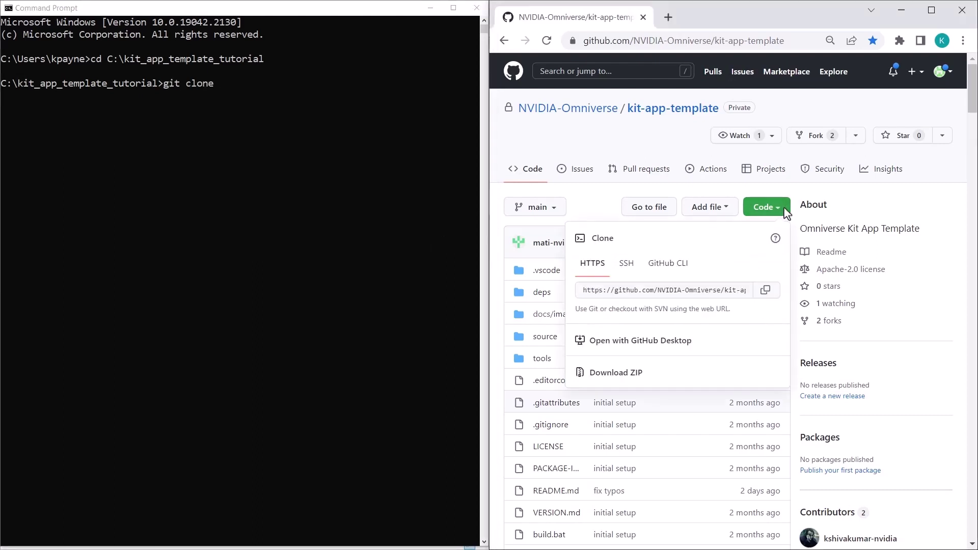
left_click(766, 290)
left_click(336, 175)
key("ctrl+v")
key("Return")
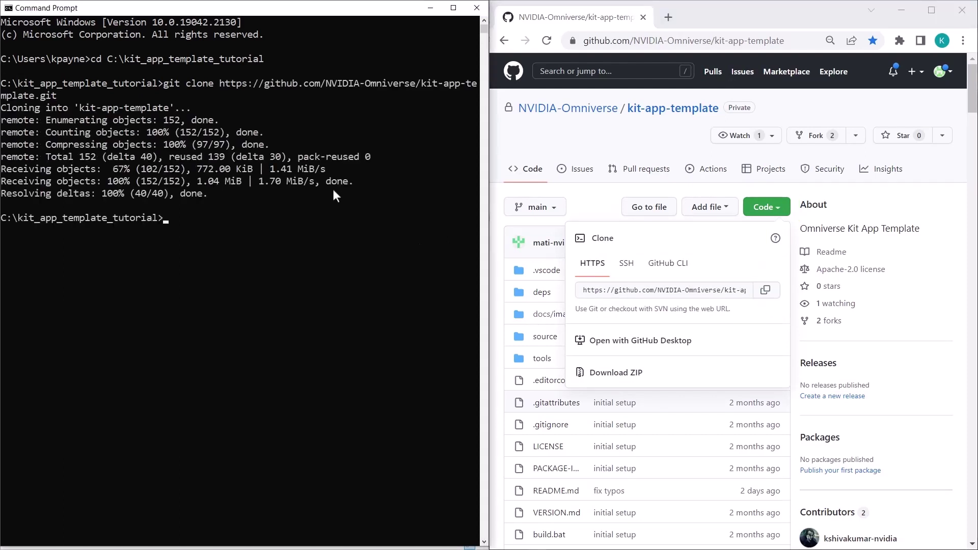
left_click(656, 379)
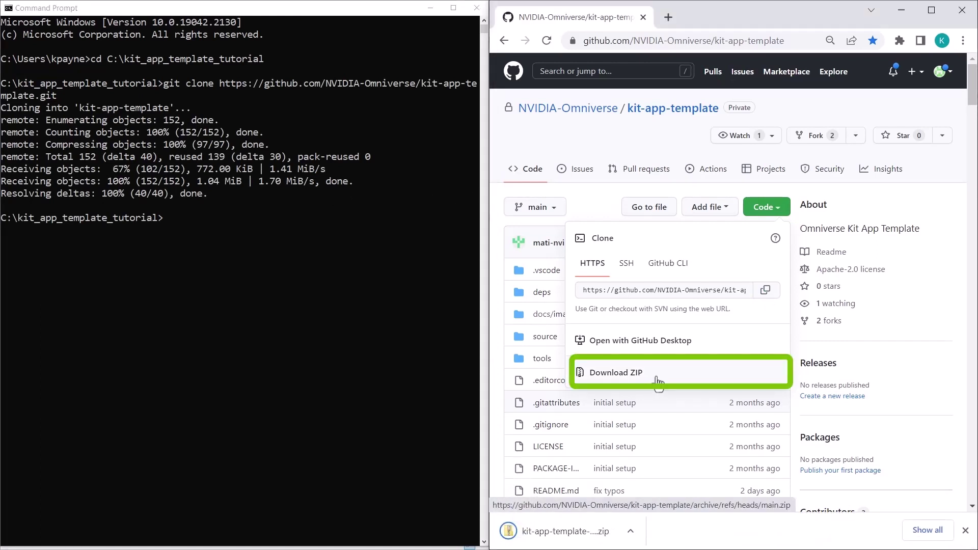
- Show the downloaded zip in its folder and move it into kit_app_template_tutorial
left_click(631, 533)
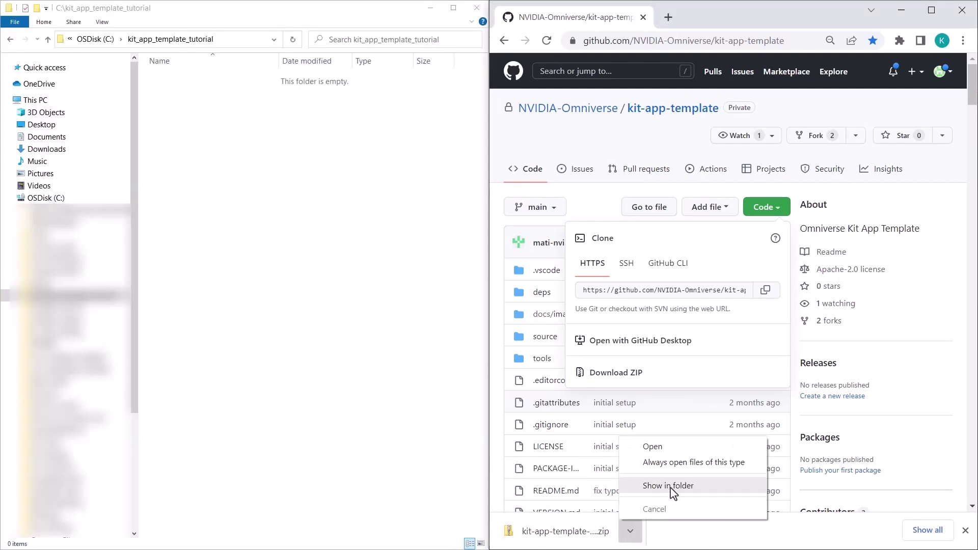
left_click(673, 488)
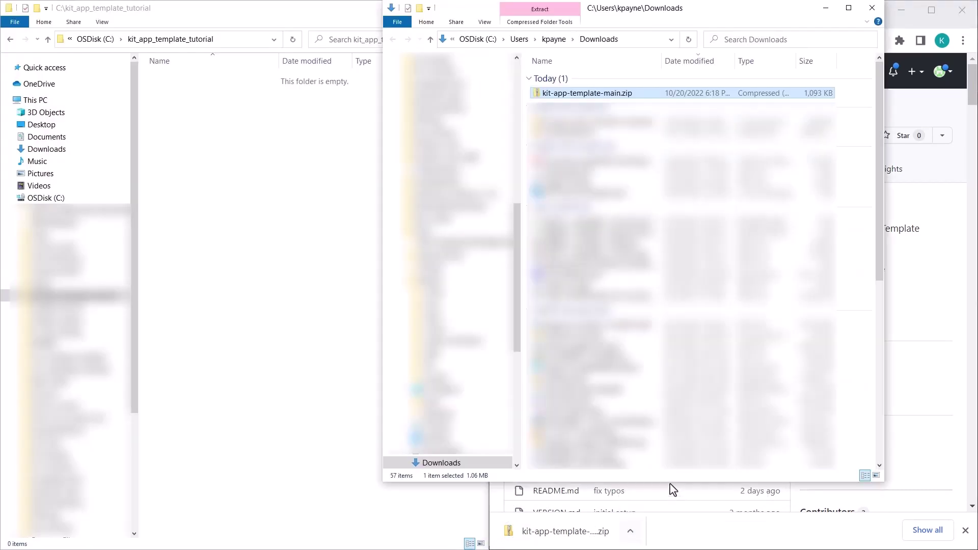
left_click_drag(618, 98, 188, 218)
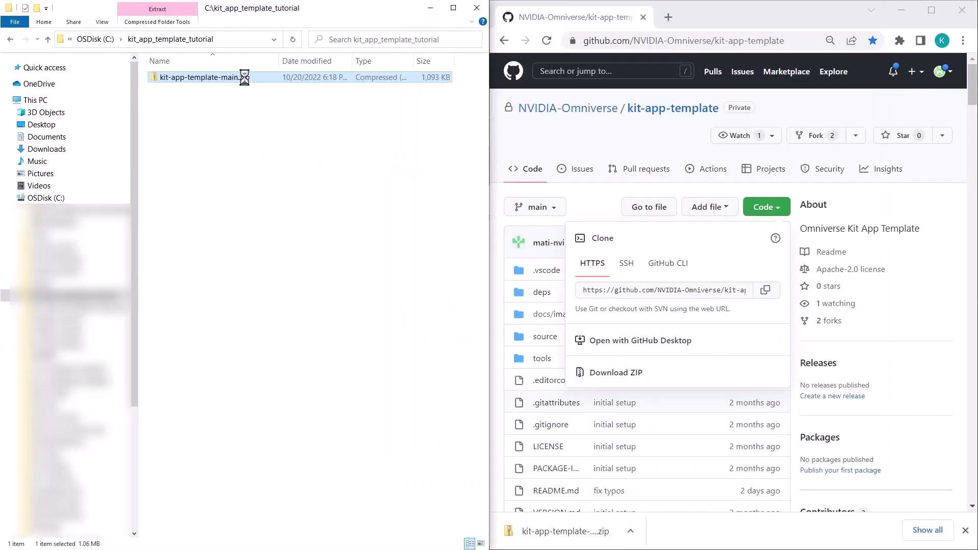
- Extract the zip with 7-Zip Extract Here and open the kit-app-template-main folder
right_click(246, 80)
mouse_move(188, 168)
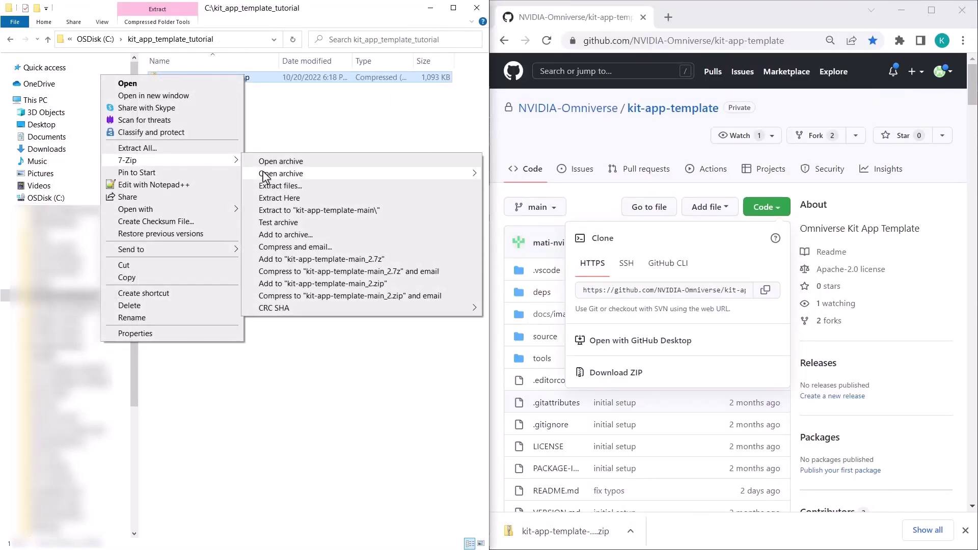
left_click(298, 199)
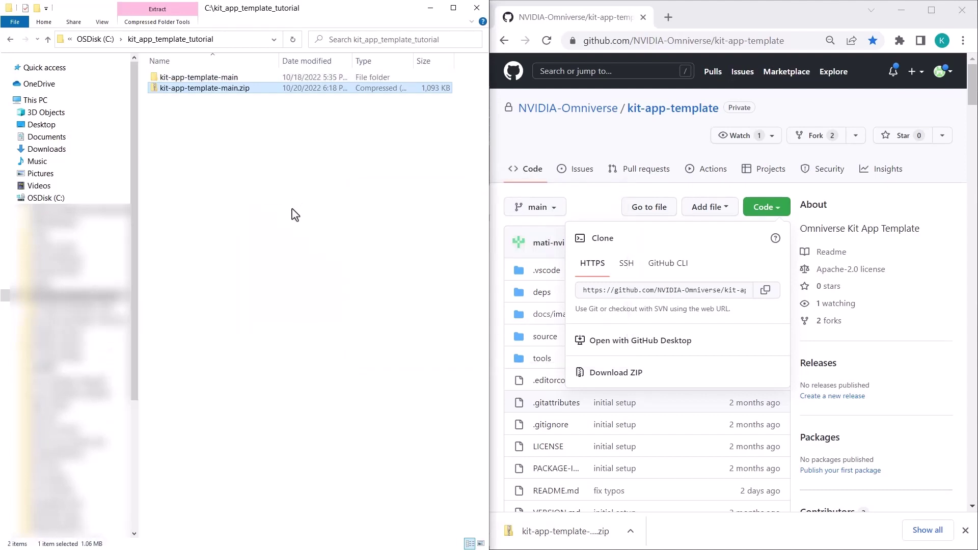
double_click(229, 78)
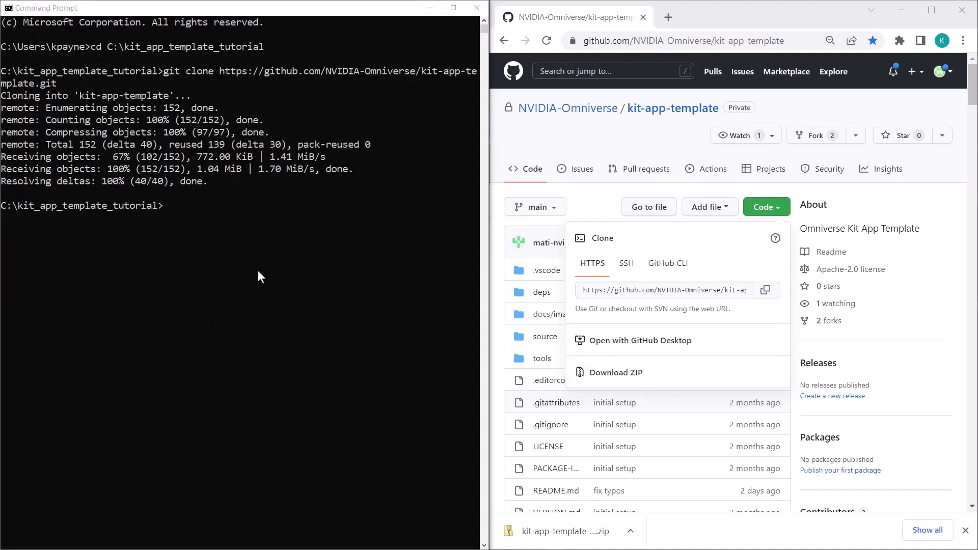
- Move the prompt into kit-app-template-main and select repo.toml in Explorer
left_click(258, 272)
type("cd kit")
key("Tab")
key("Tab")
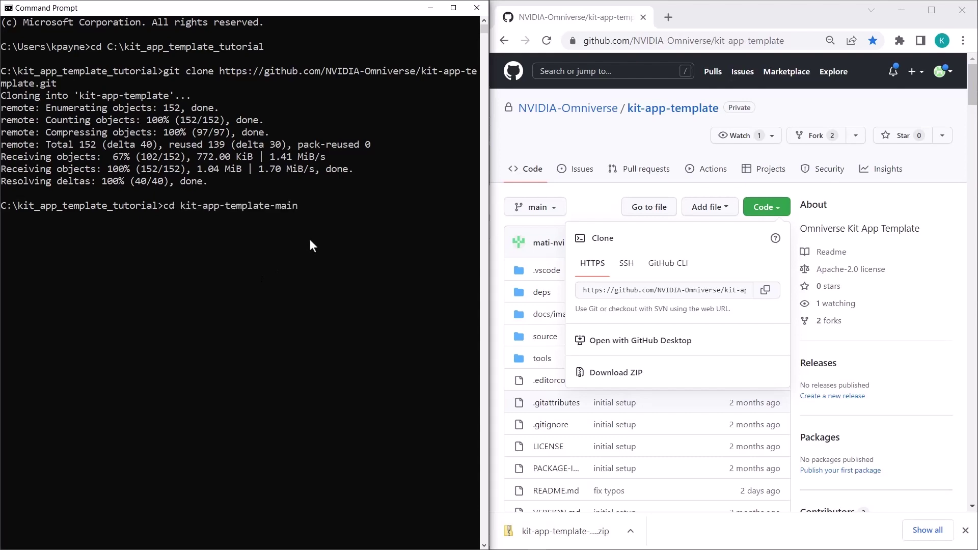
key("Return")
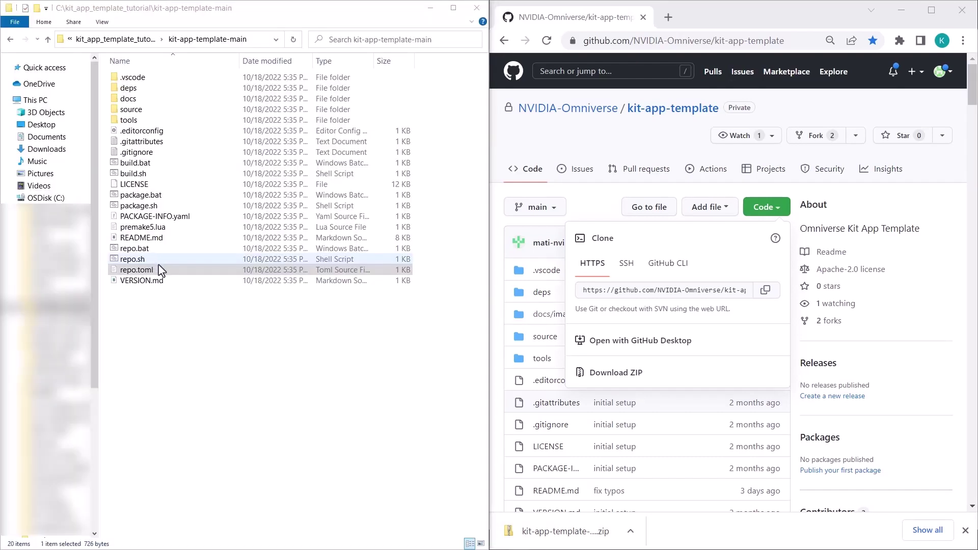
left_click(165, 270)
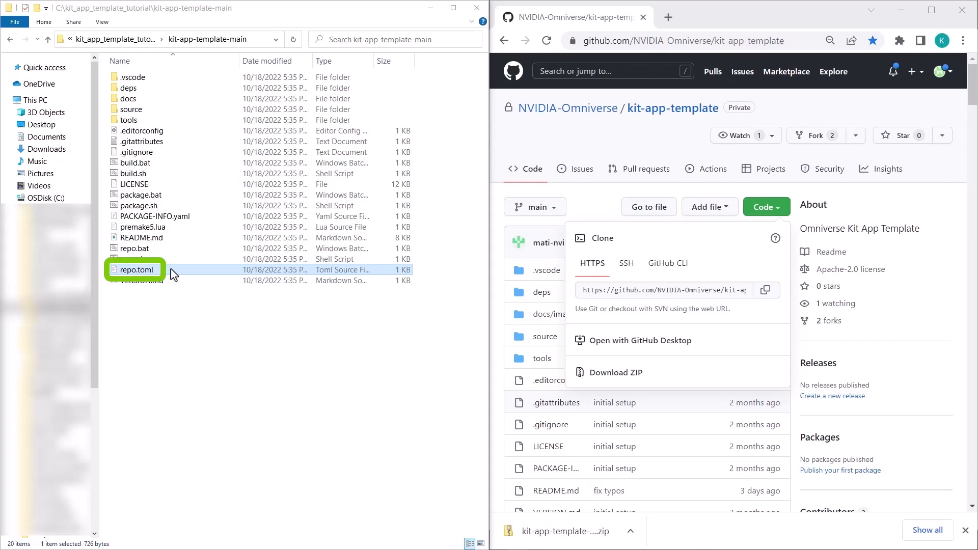
- Open repo.toml in Visual Studio Code
double_click(174, 276)
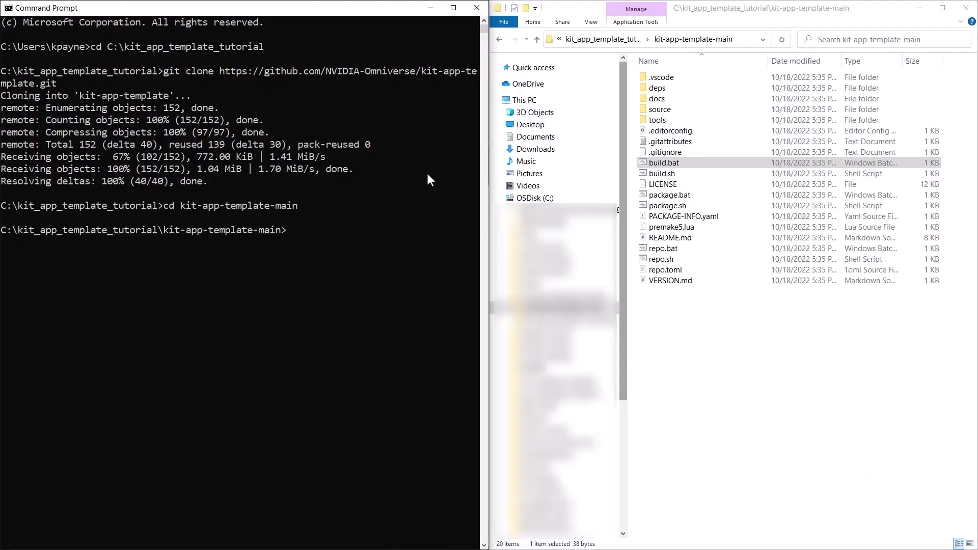
- Run build.bat from the kit-app-template-main prompt
type("build.bat")
key("Return")
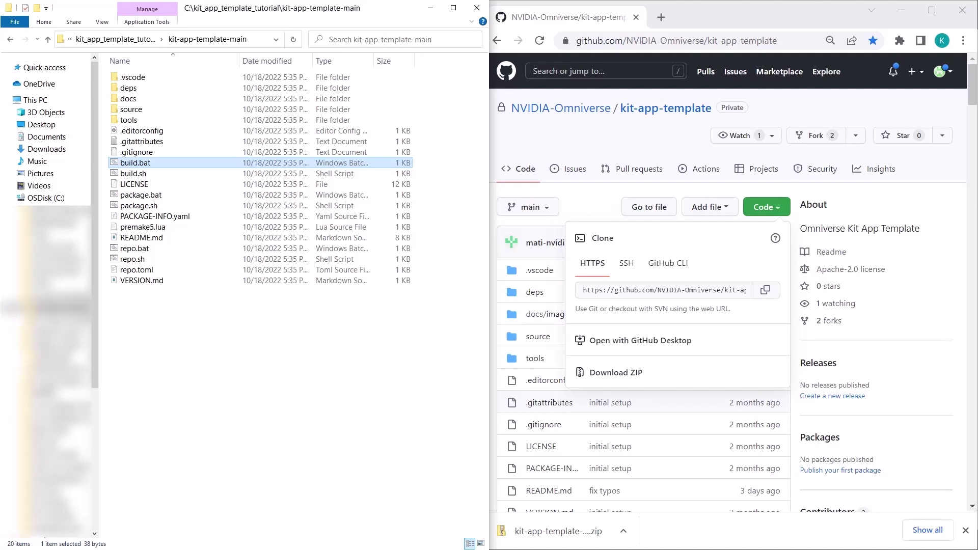
- Add a 'pause' line at the end of build.bat and save it
key("alt+Tab")
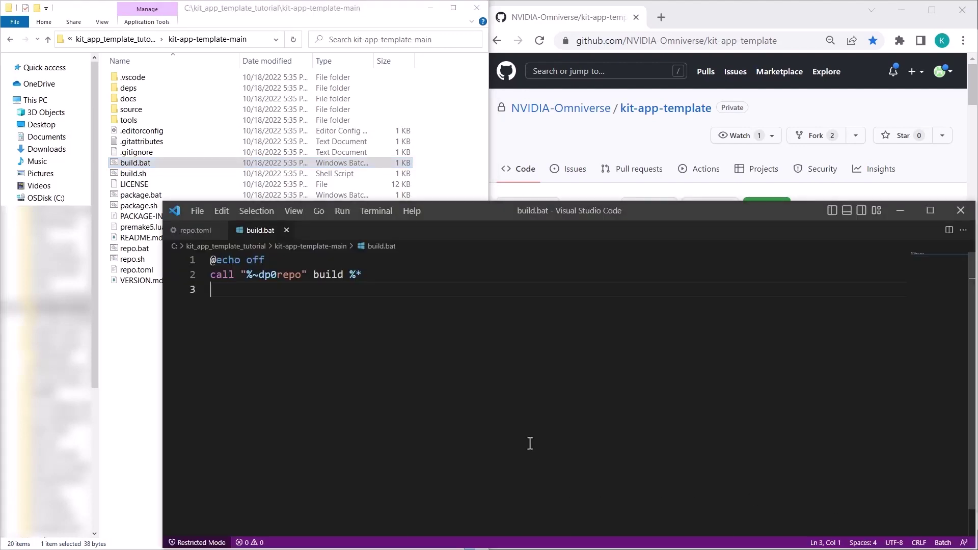
key("Return")
type("pause")
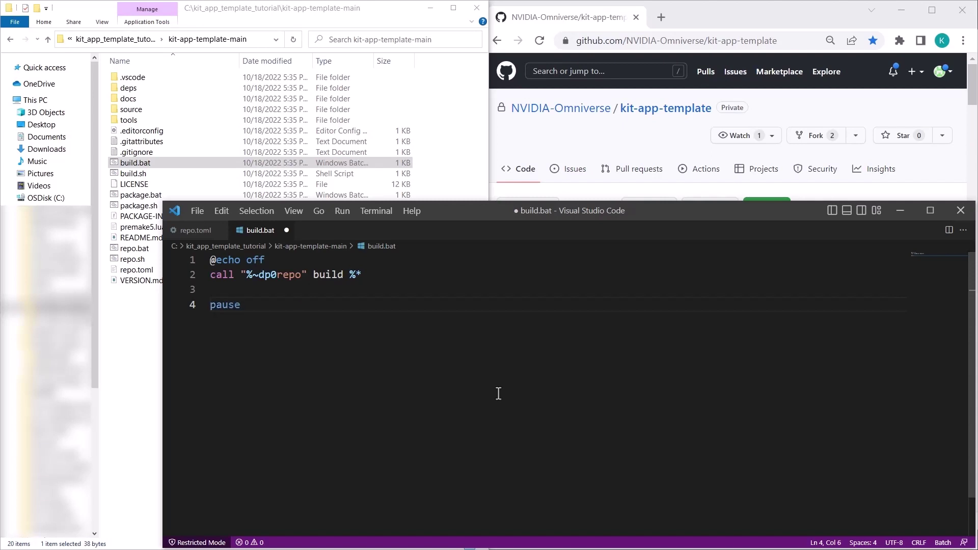
key("Return")
key("ctrl+s")
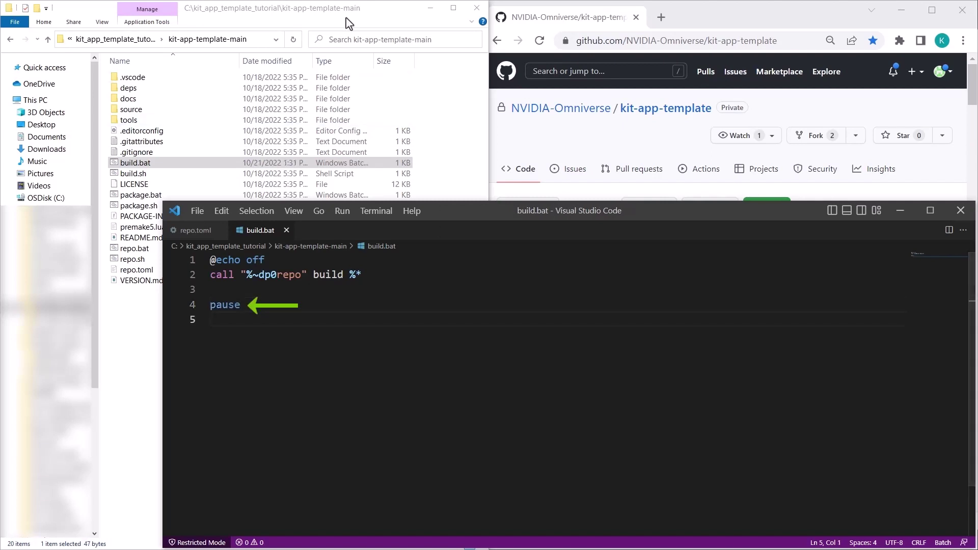
- Run build.bat from the project folder and move its console aside
left_click(350, 21)
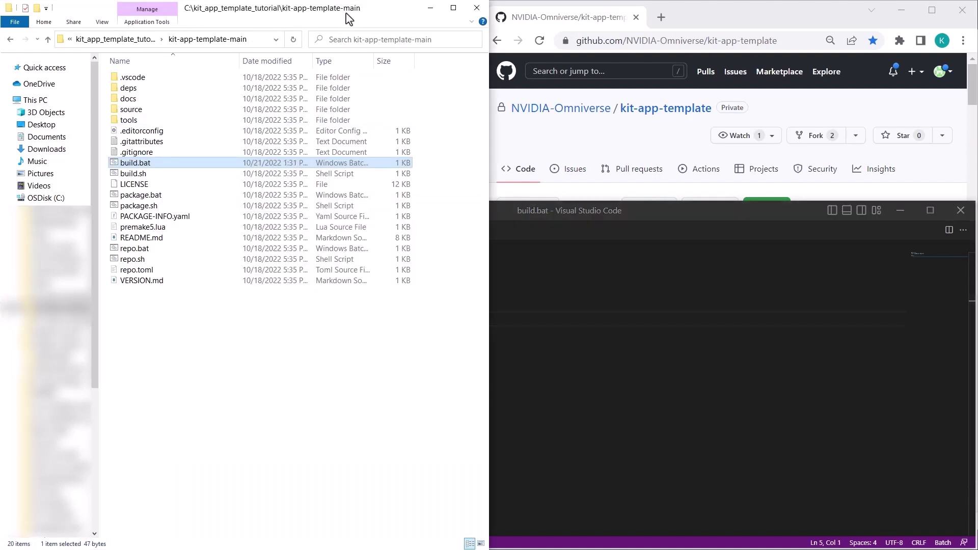
double_click(177, 167)
left_click_drag(235, 102, 397, 239)
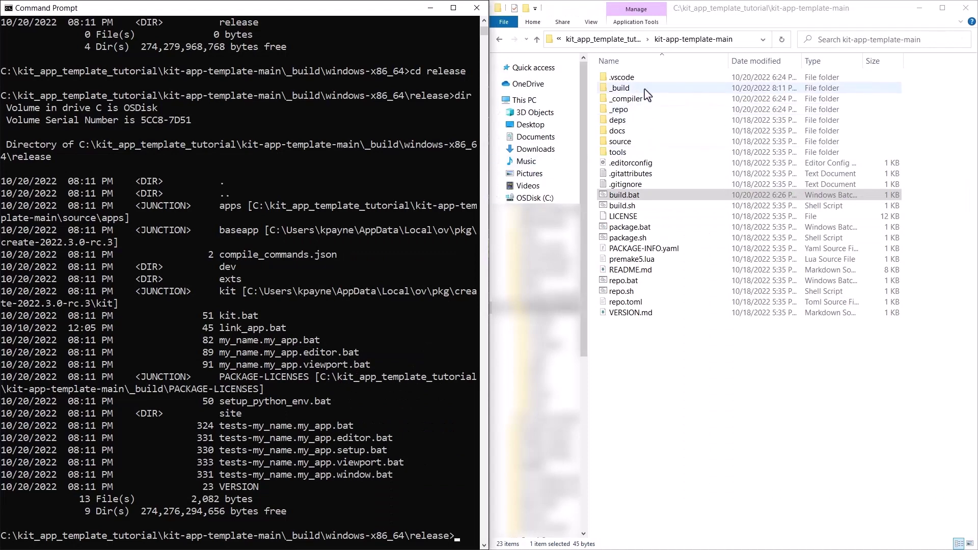
- Navigate into _build\windows-x86_64\release and select my_name.my_app.bat
double_click(620, 88)
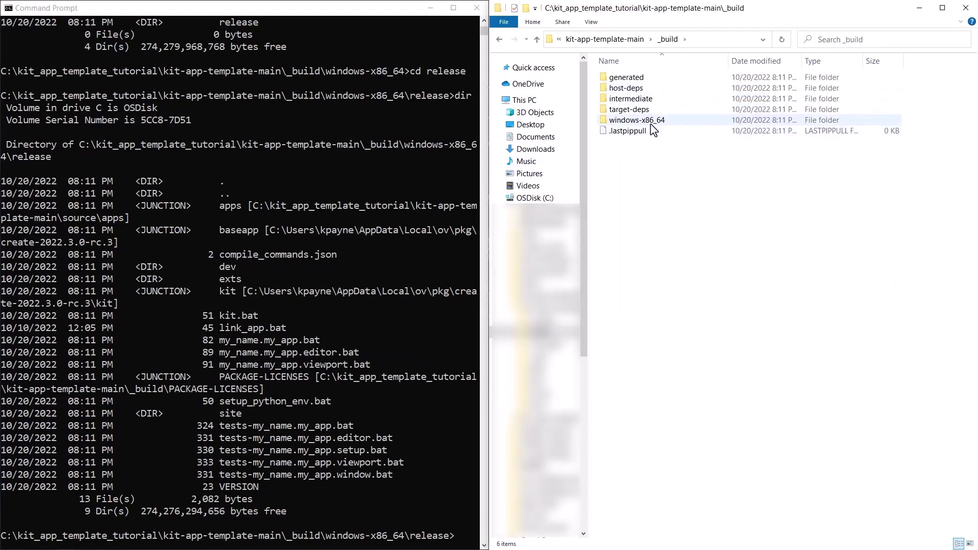
double_click(653, 121)
double_click(627, 89)
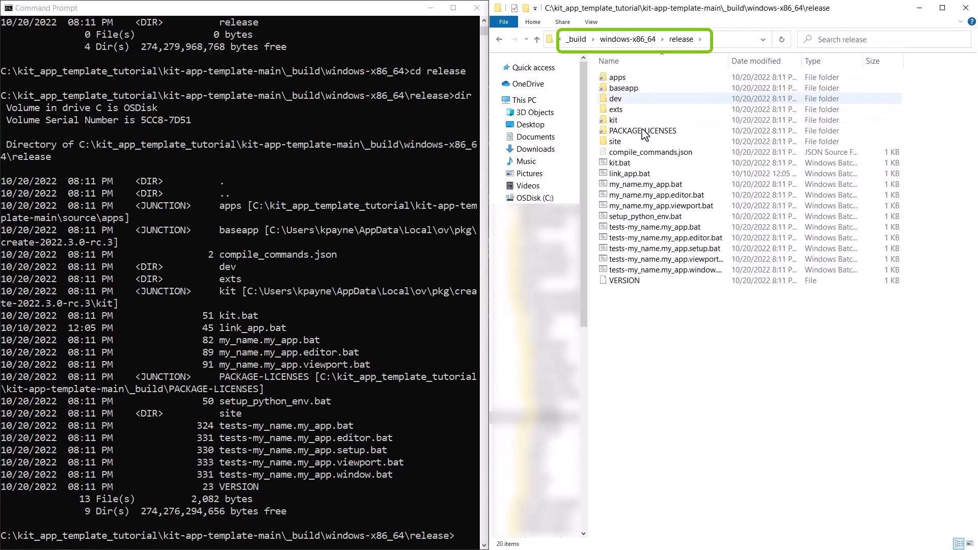
left_click(676, 184)
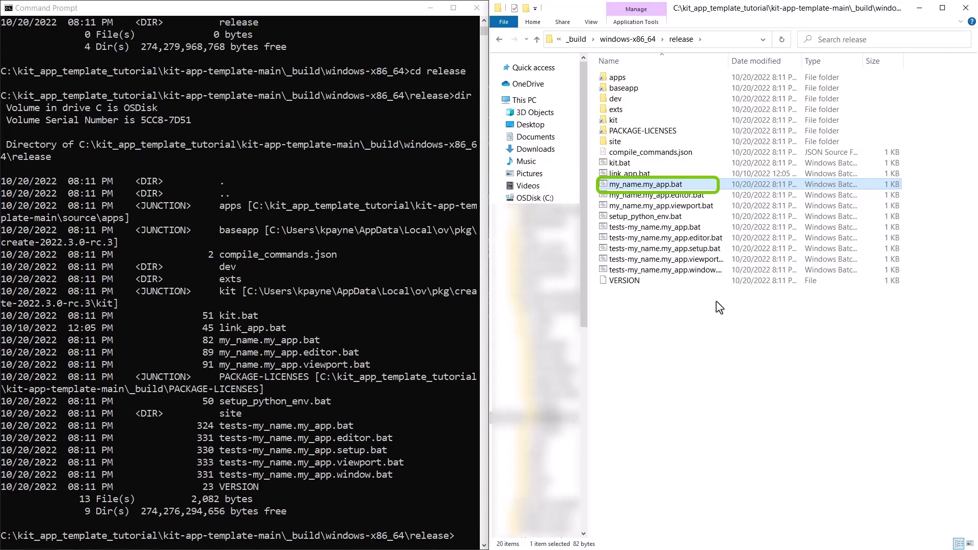
- Step past the editor launcher and run my_name.my_app.viewport.bat
key("Down")
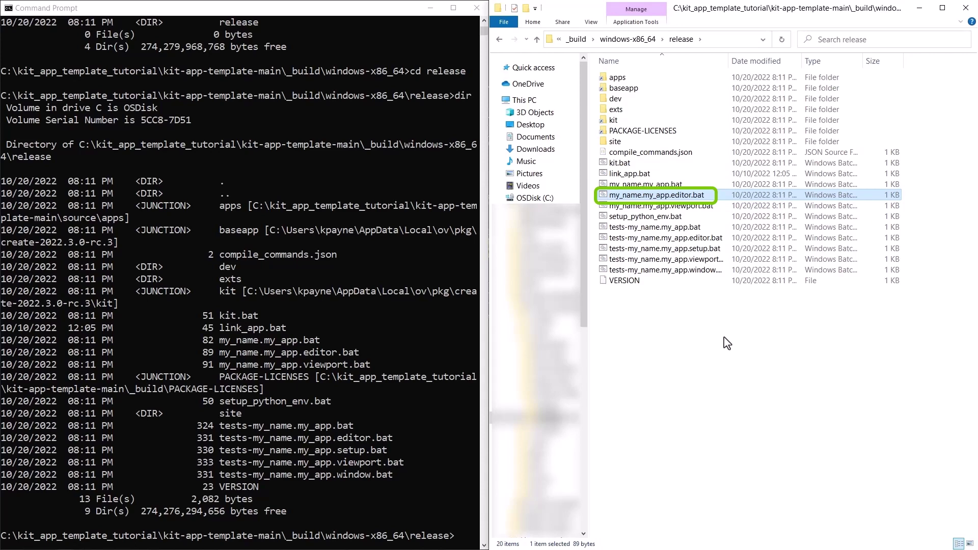
key("Down")
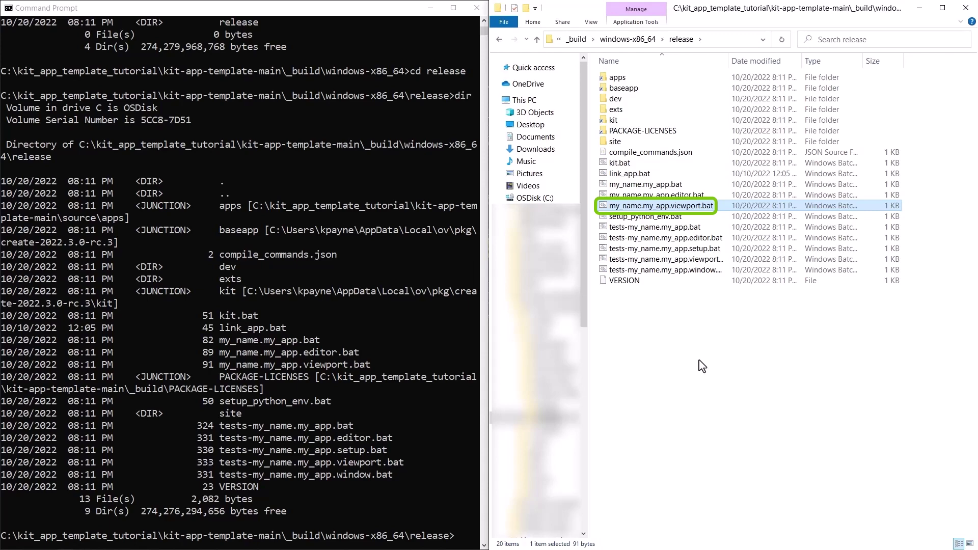
double_click(684, 206)
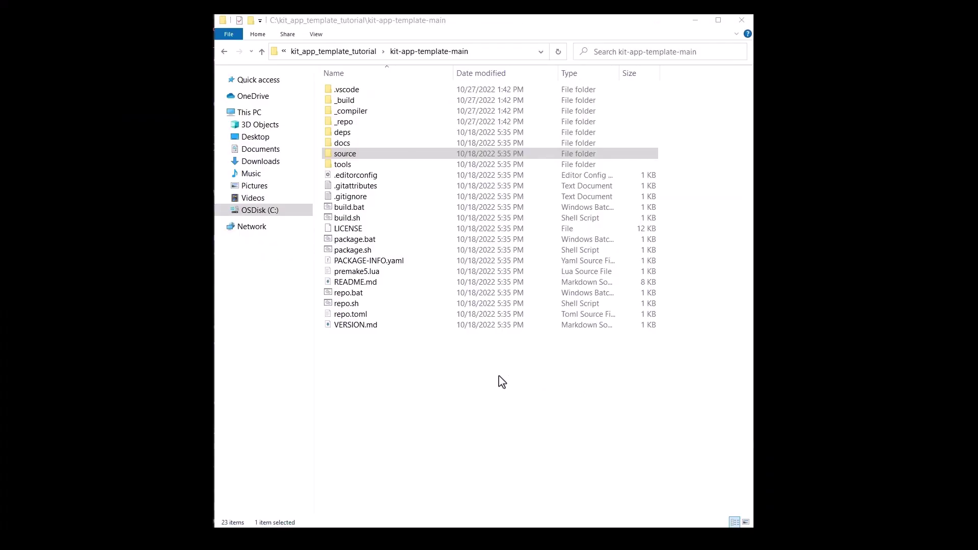
- Go into source\apps and select the my_name.my_app.kit configuration file
left_click(357, 155)
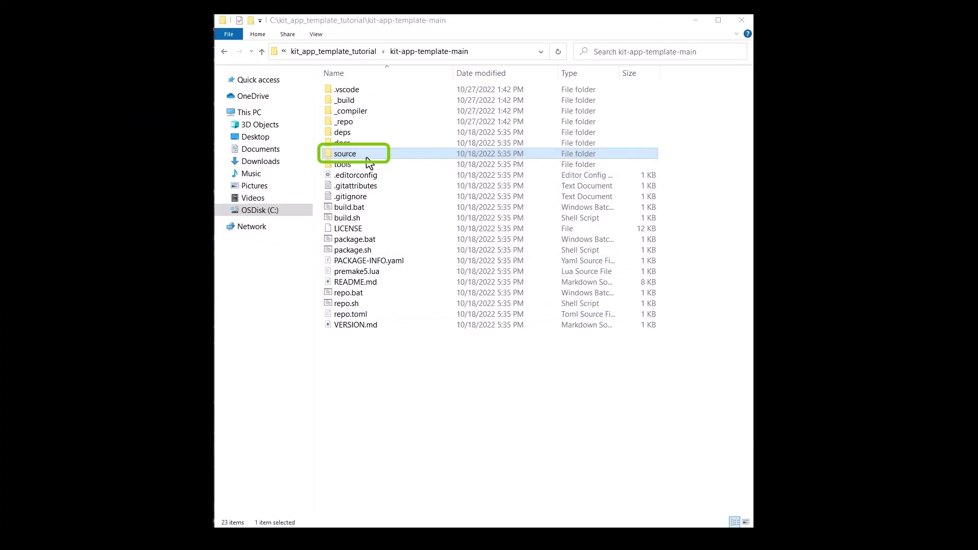
double_click(366, 157)
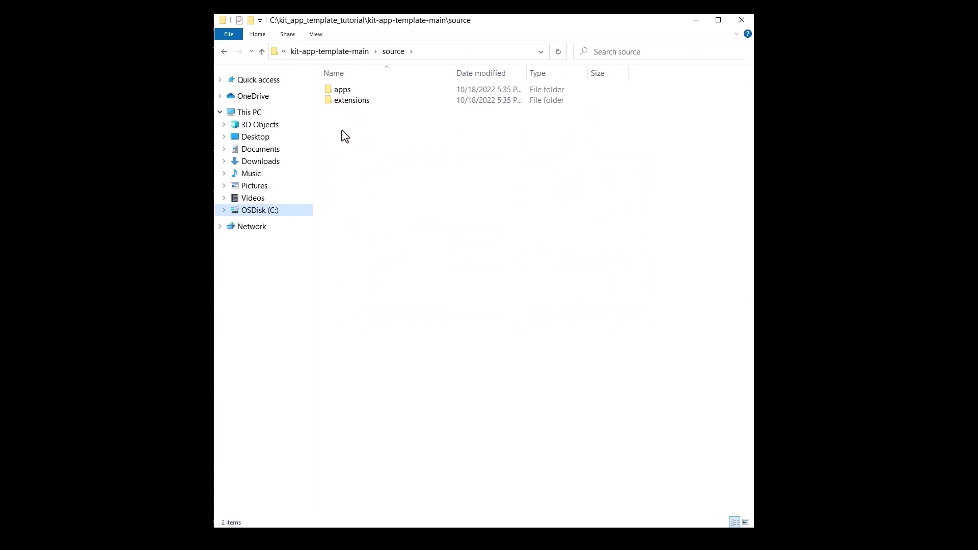
left_click(344, 92)
double_click(344, 92)
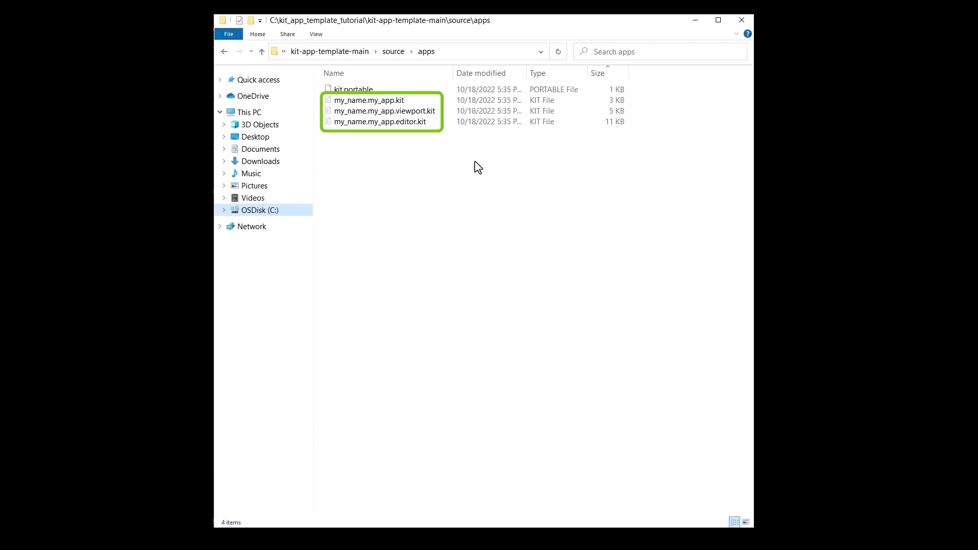
left_click(392, 105)
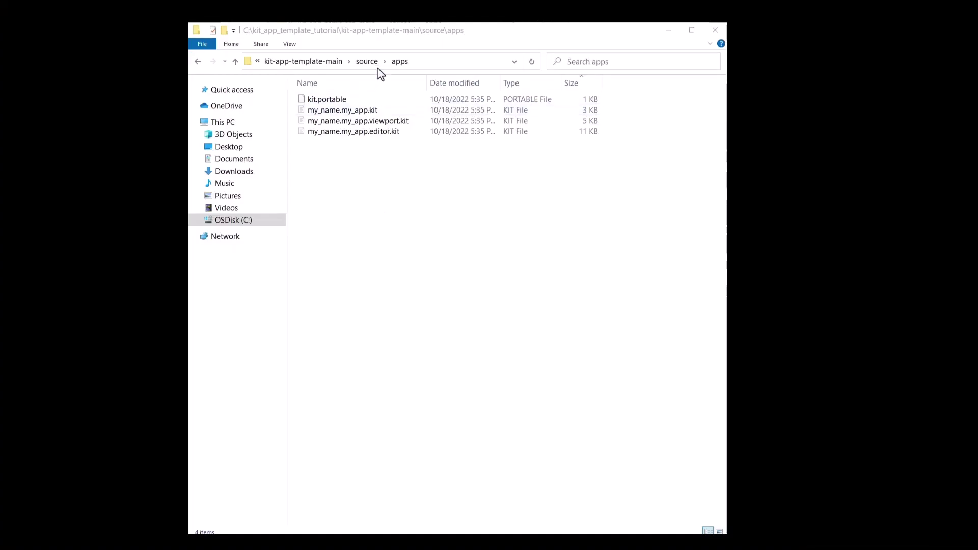
- Return to source and browse into extensions\my_name.my_app.setup
left_click(371, 62)
double_click(326, 111)
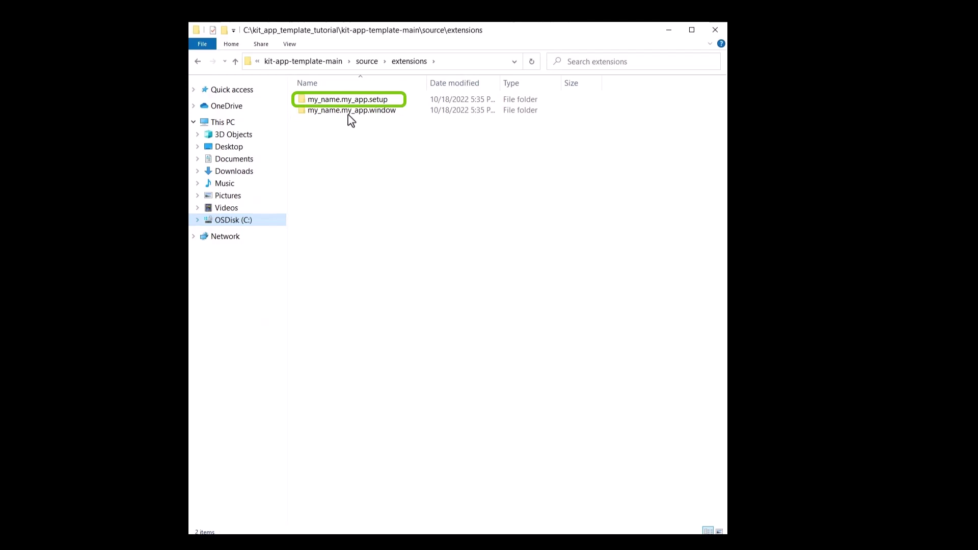
double_click(346, 100)
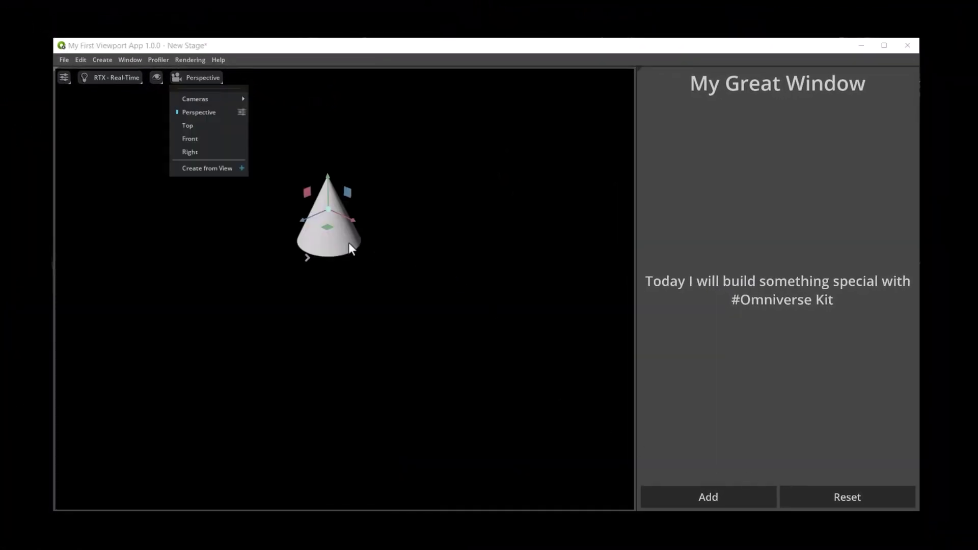
- Drag the cone along X and Y, switch to the Top camera, then move it again
mouse_move(350, 223)
left_mouse_down()
mouse_move(445, 267)
mouse_move(310, 229)
mouse_move(336, 227)
left_mouse_up()
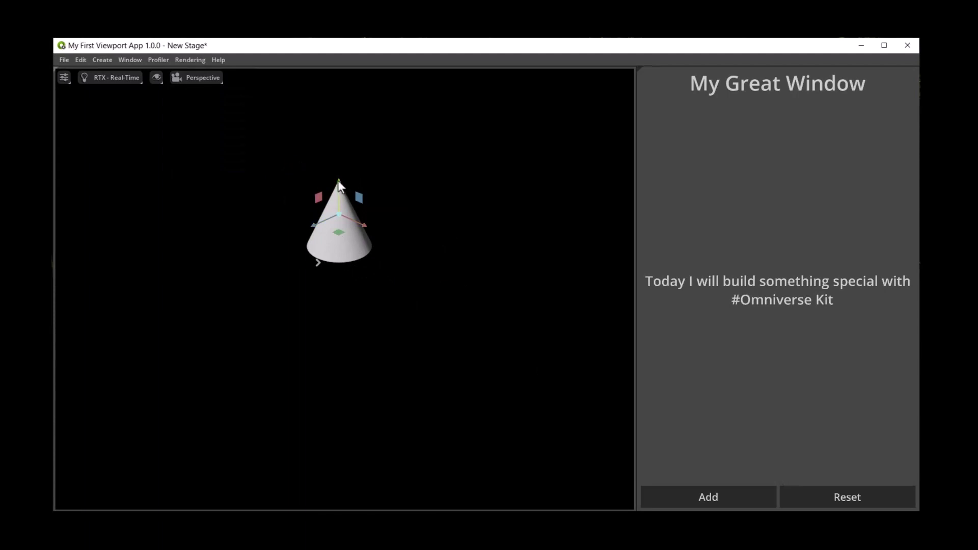
left_click_drag(337, 181, 347, 200)
left_click(215, 81)
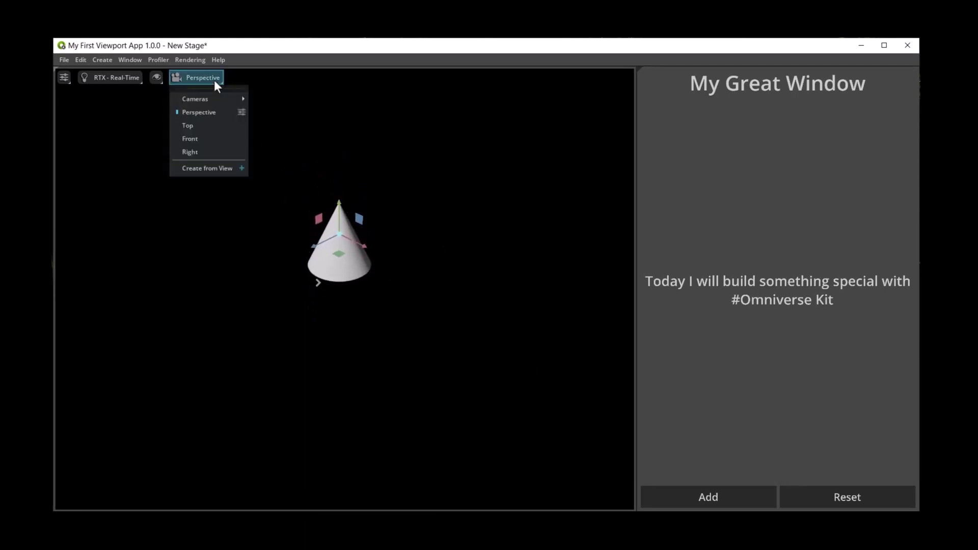
left_click(189, 126)
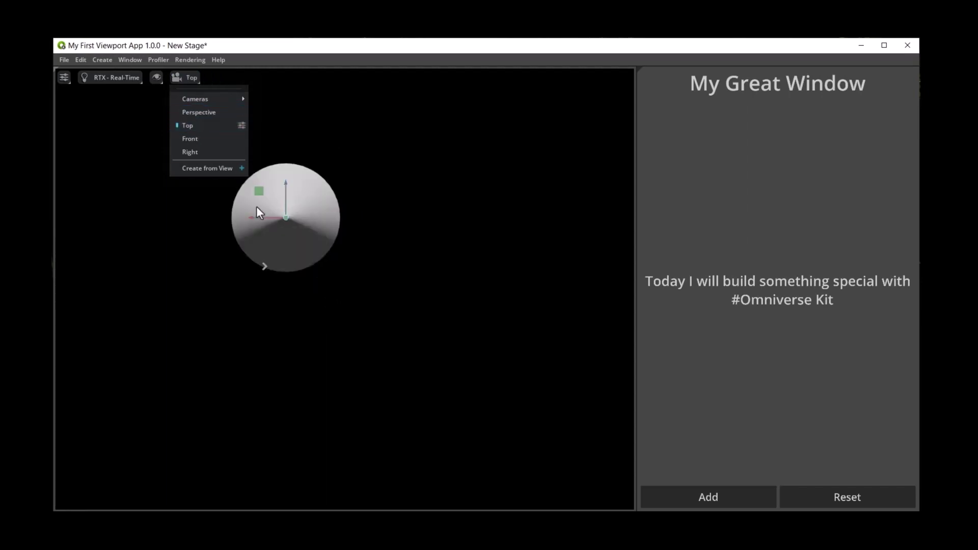
left_click_drag(255, 217, 344, 219)
left_click_drag(375, 190, 350, 235)
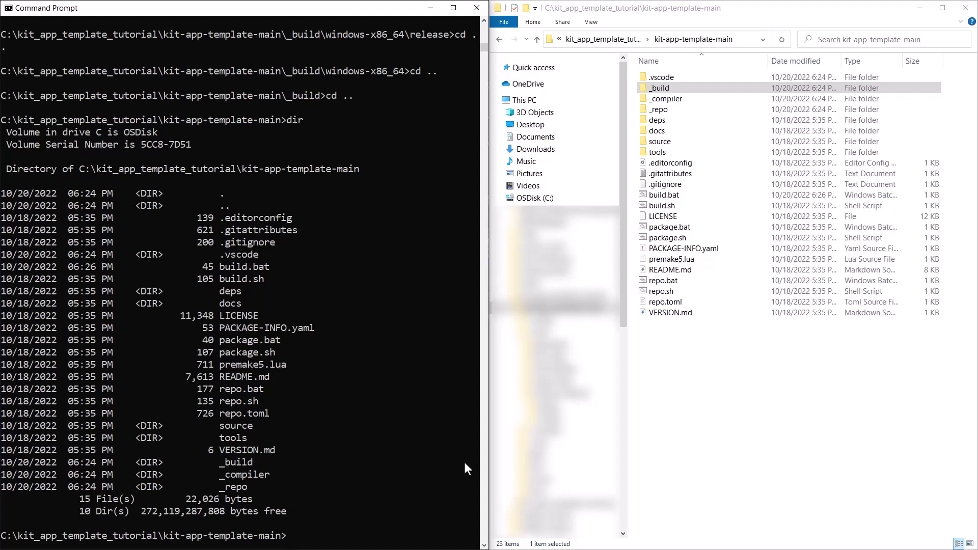
- Run package.bat, then view the release zip in _build\packages with full names shown
type("package.bat")
key("Return")
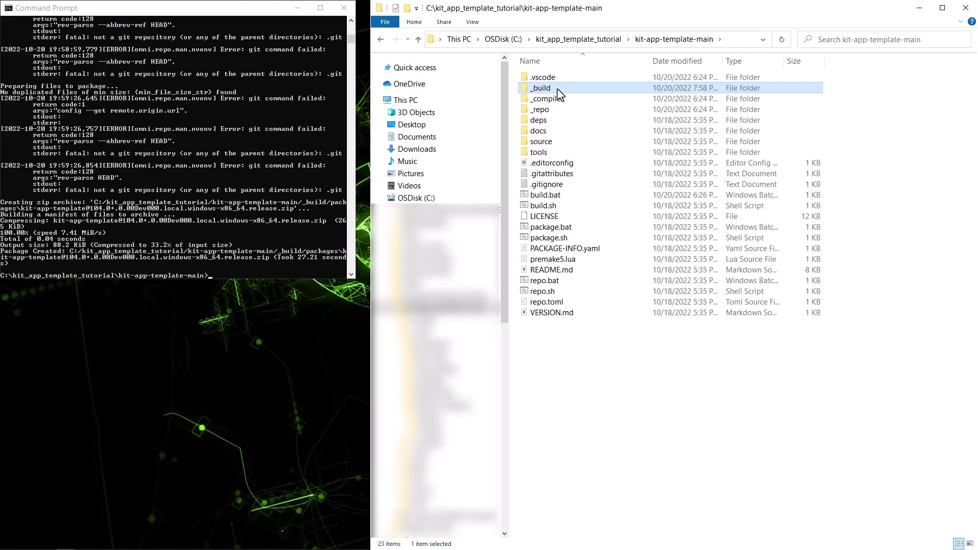
double_click(559, 91)
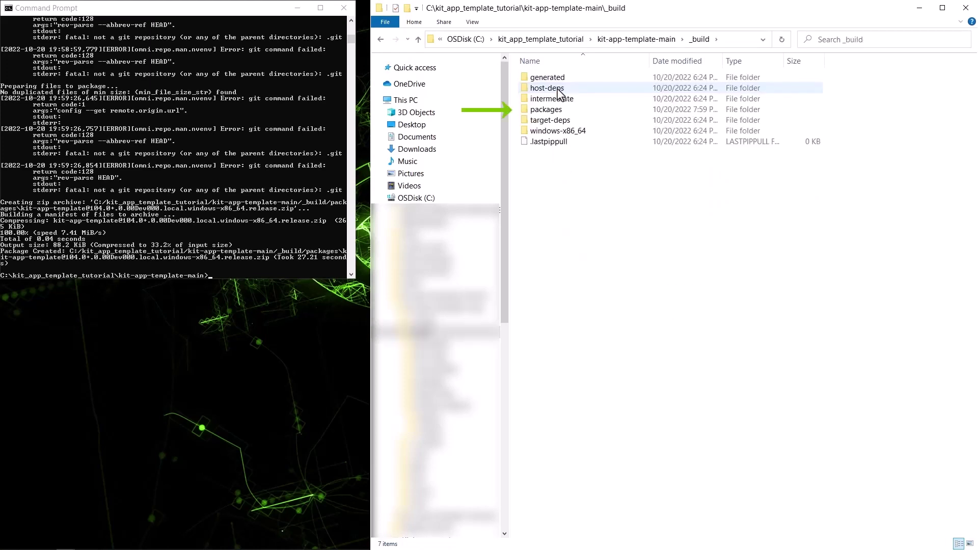
double_click(559, 109)
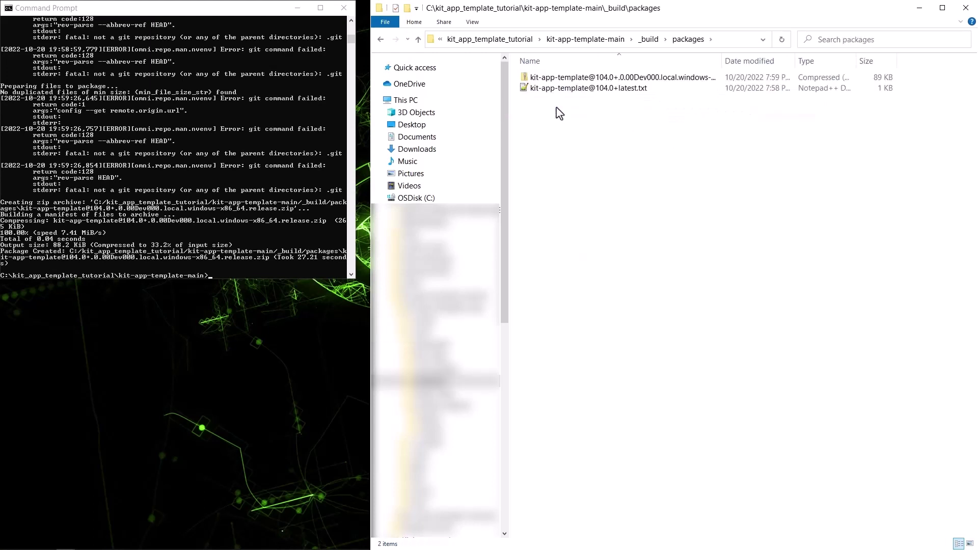
double_click(720, 61)
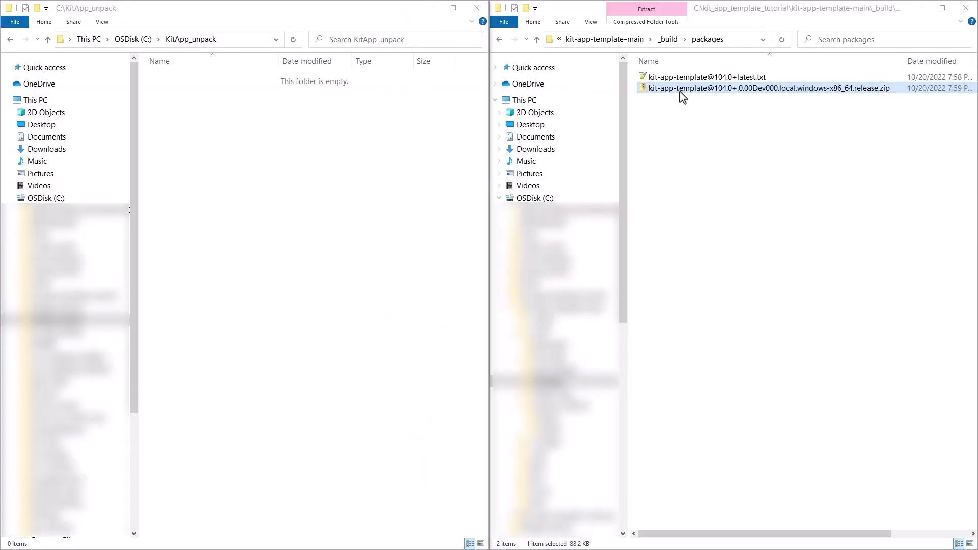
- Move the release zip into KitApp_unpack and rename it MyInstaller
left_click_drag(681, 88, 225, 190)
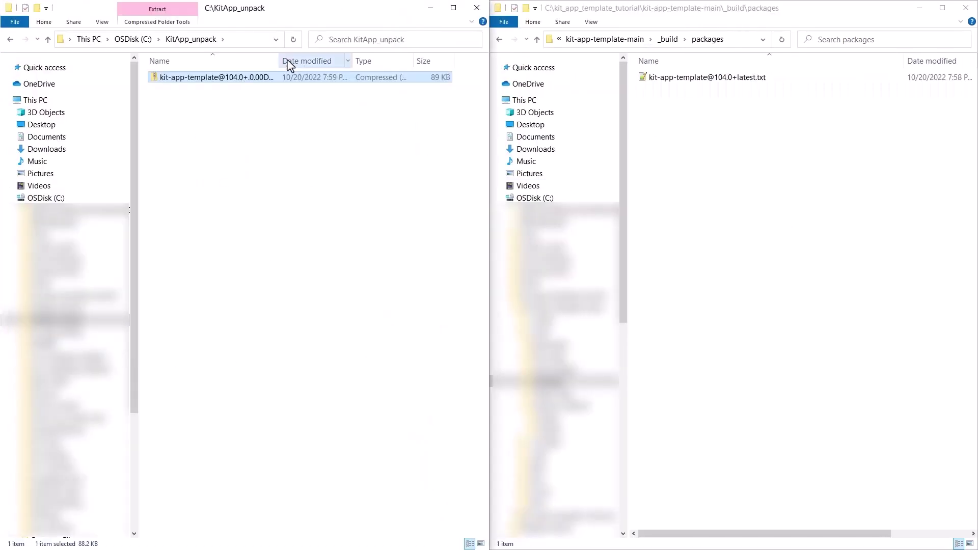
left_click_drag(280, 61, 329, 61)
left_click(246, 79)
key("BackSpace")
type("MyInstaller")
key("Return")
- Extract MyInstaller.zip into a MyInstaller folder
right_click(203, 82)
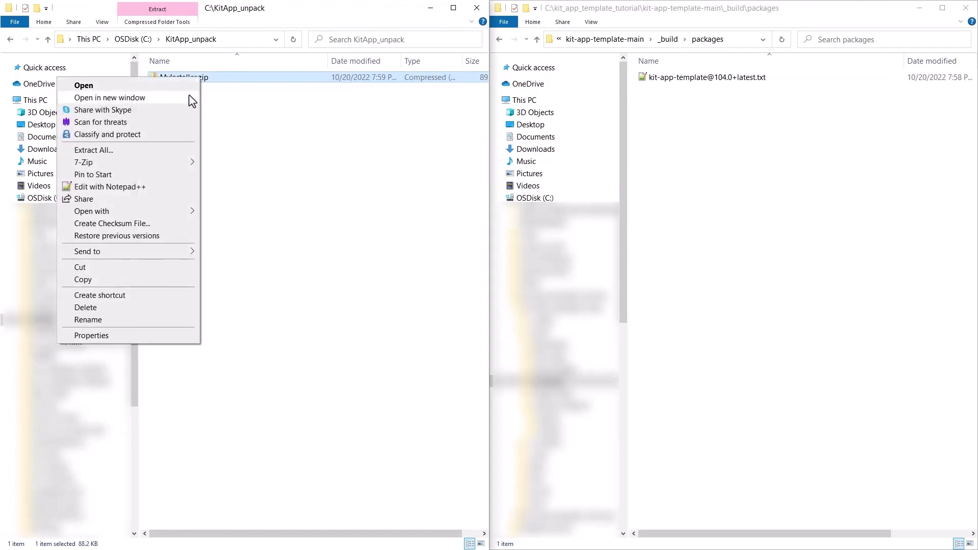
left_click(167, 150)
left_click(592, 381)
- In the MyInstaller folder, run link_app.bat, then launch my_name.my_app.editor.bat
double_click(202, 77)
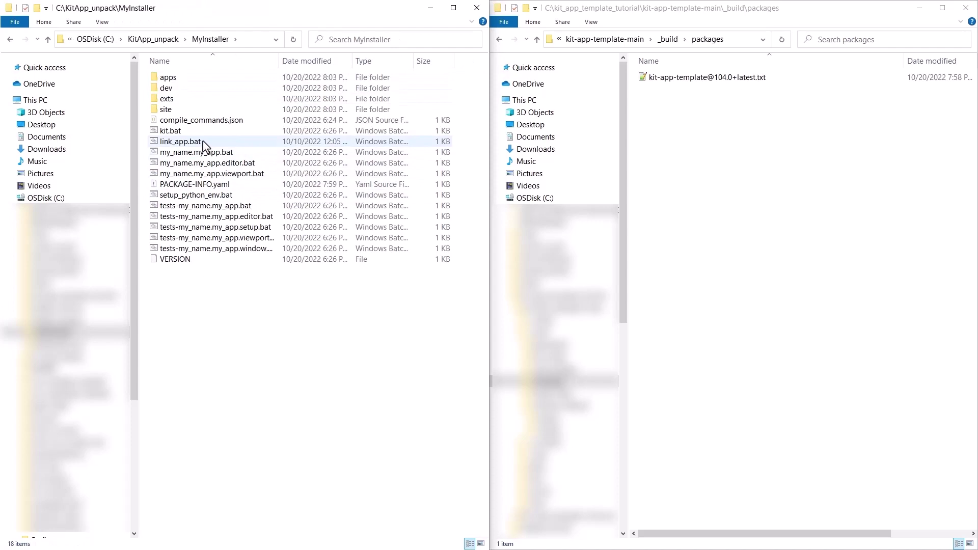
double_click(204, 143)
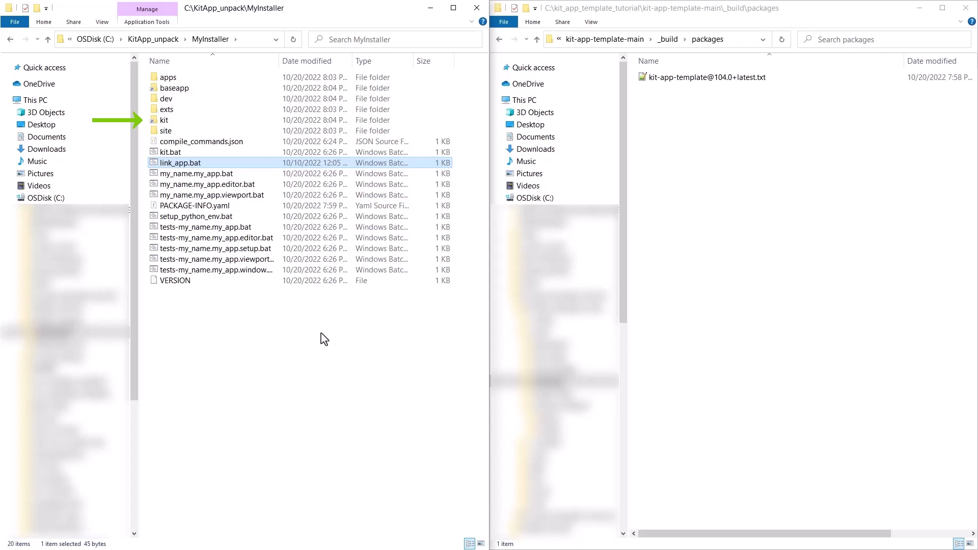
left_click(228, 186)
double_click(229, 187)
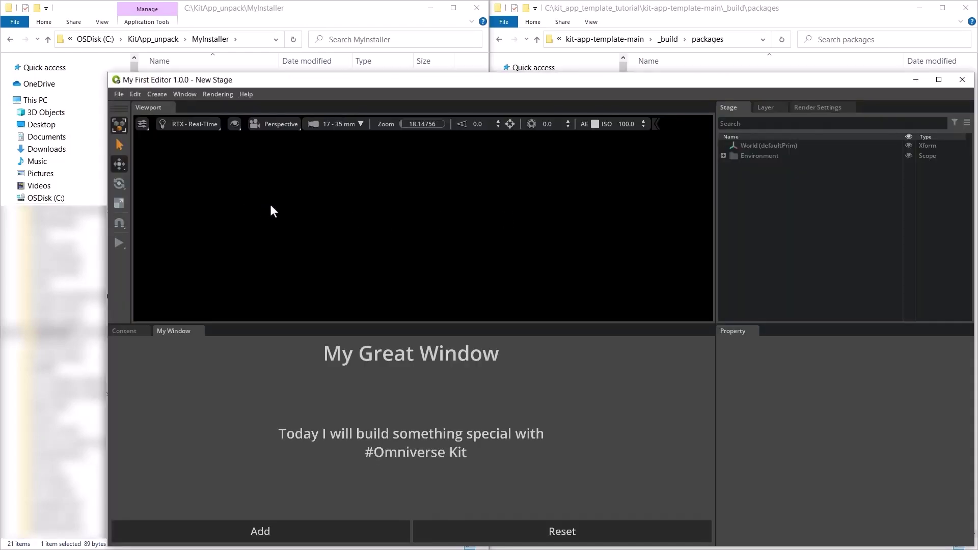
- Create a Cone mesh at /World/Cone from the viewport's Create > Mesh menu
right_click(270, 206)
mouse_move(307, 226)
mouse_move(380, 226)
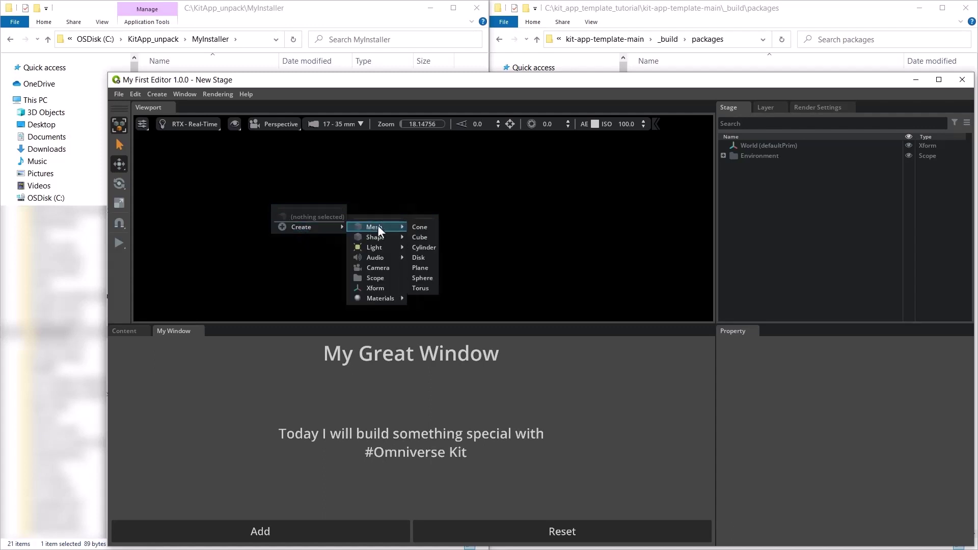
left_click(422, 226)
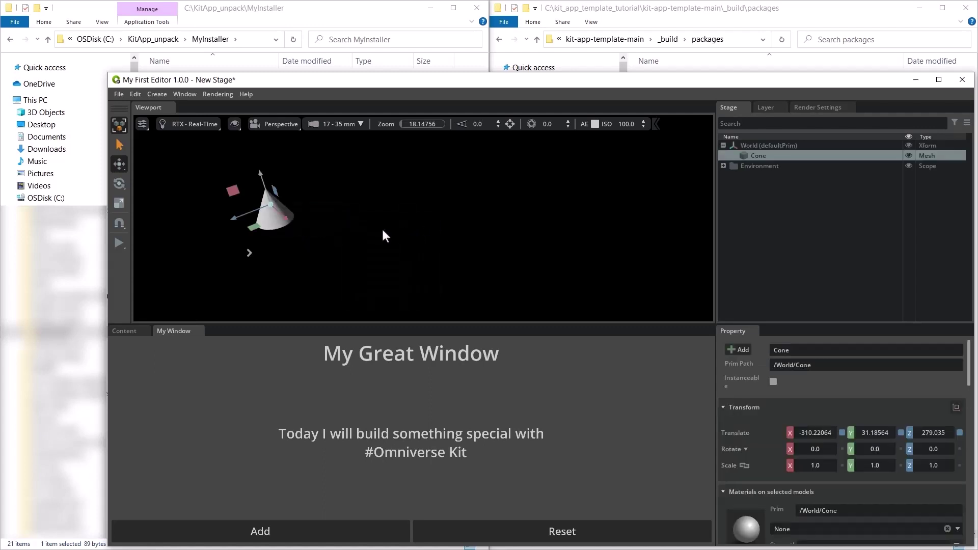